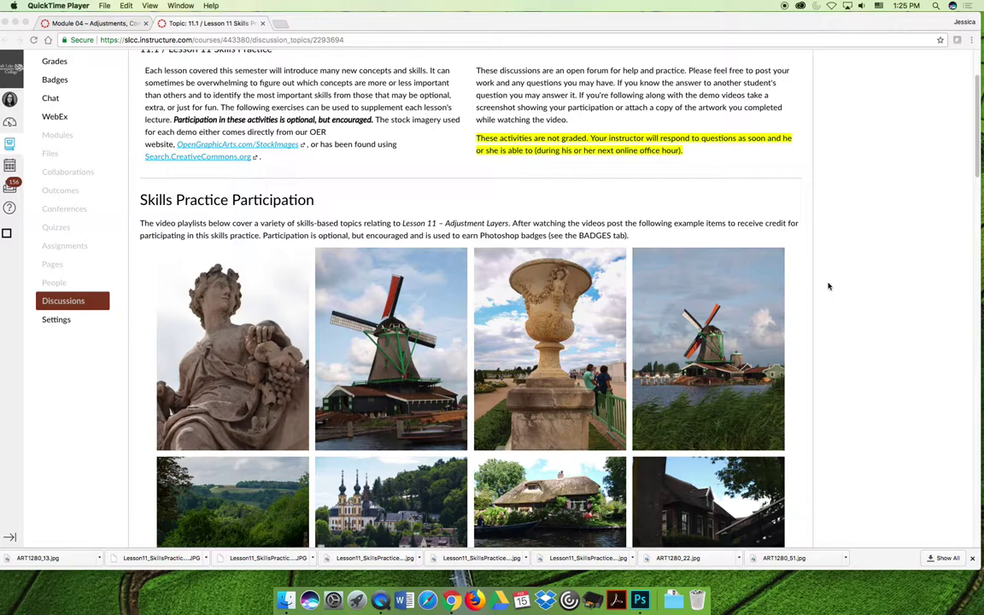
- Bring Chrome forward and scroll the Lesson 11 discussion to the Applying Adjustments in Photoshop list
{"action": "left_click", "coordinate": [875, 504]}
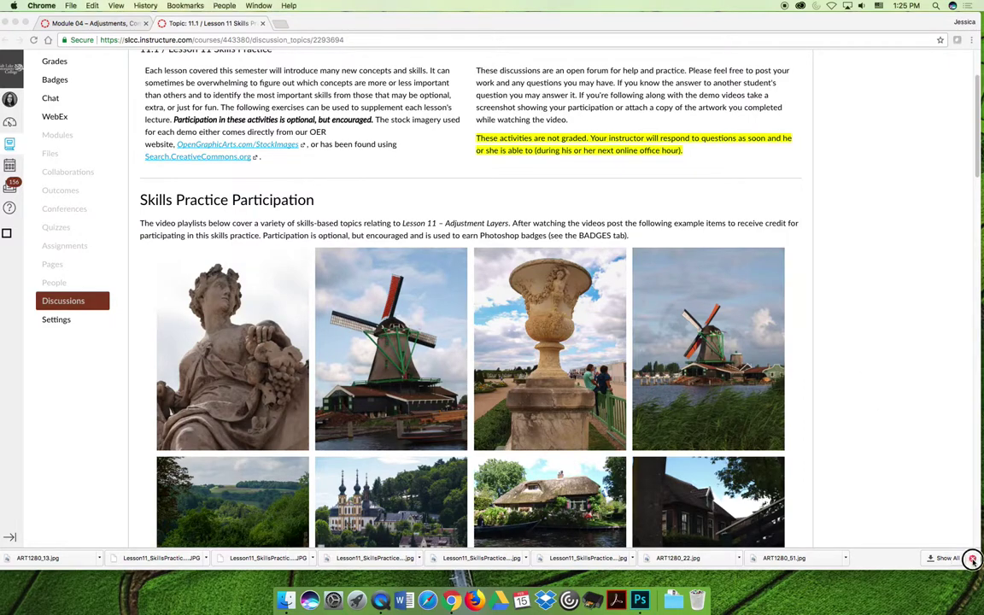
{"action": "scroll", "coordinate": [863, 439], "scroll_direction": "up", "scroll_amount": 3}
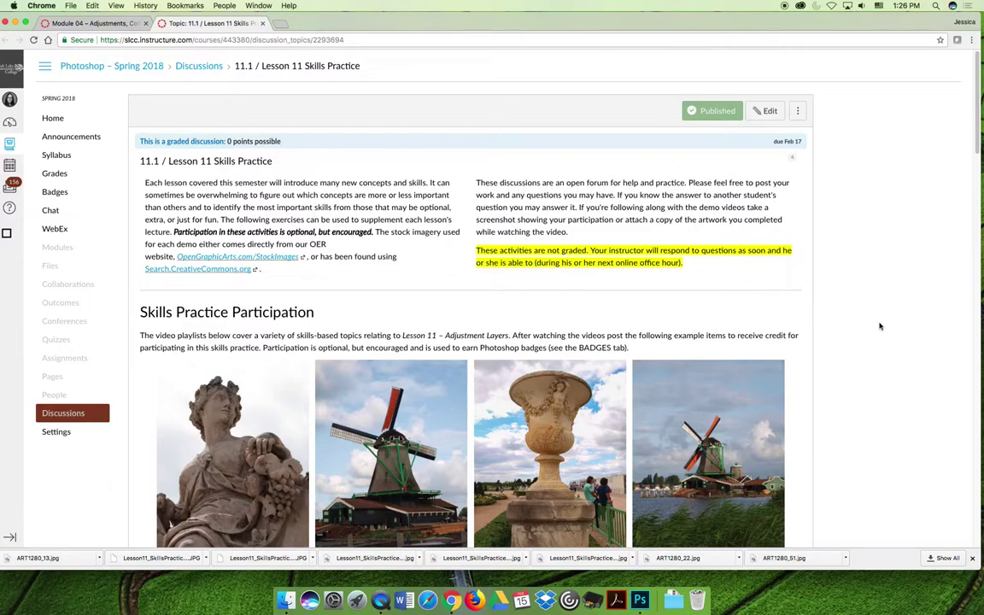
{"action": "scroll", "coordinate": [880, 325], "scroll_direction": "down", "scroll_amount": 10}
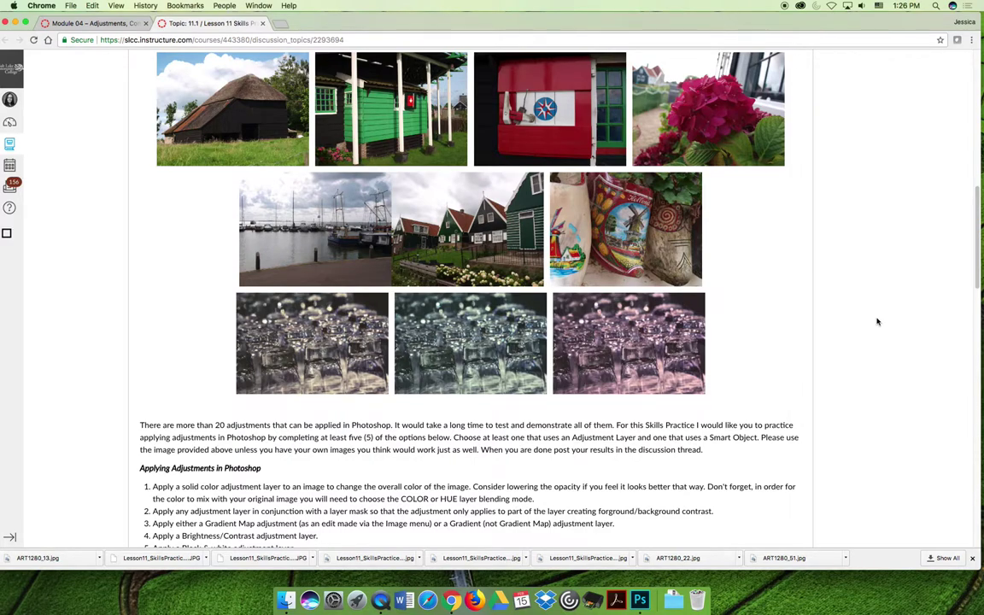
- Scroll past the nine numbered adjustment options to the Examples gallery of eight adjusted photos
{"action": "scroll", "coordinate": [806, 319], "scroll_direction": "down", "scroll_amount": 5}
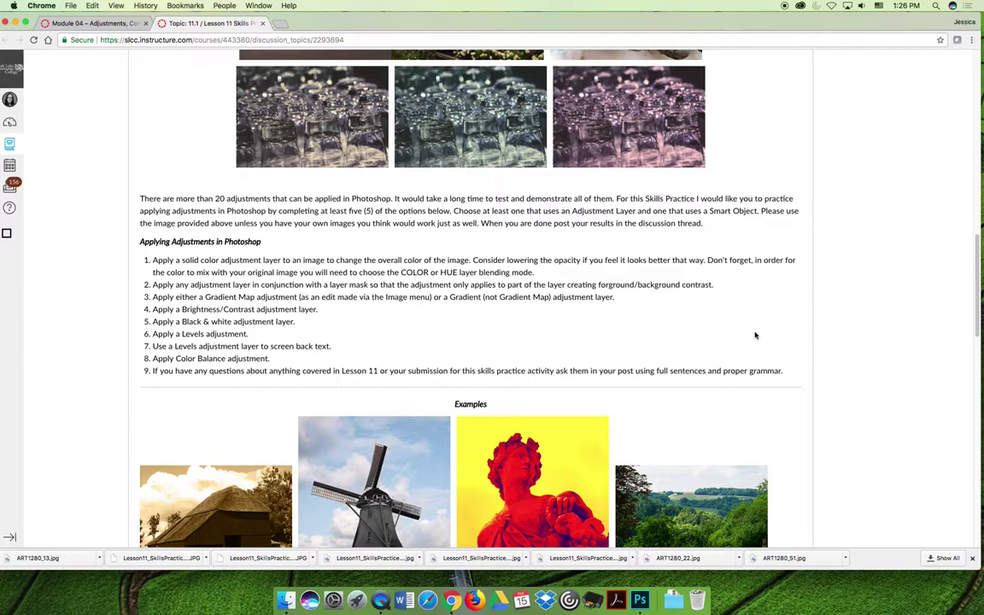
{"action": "scroll", "coordinate": [755, 342], "scroll_direction": "down", "scroll_amount": 5}
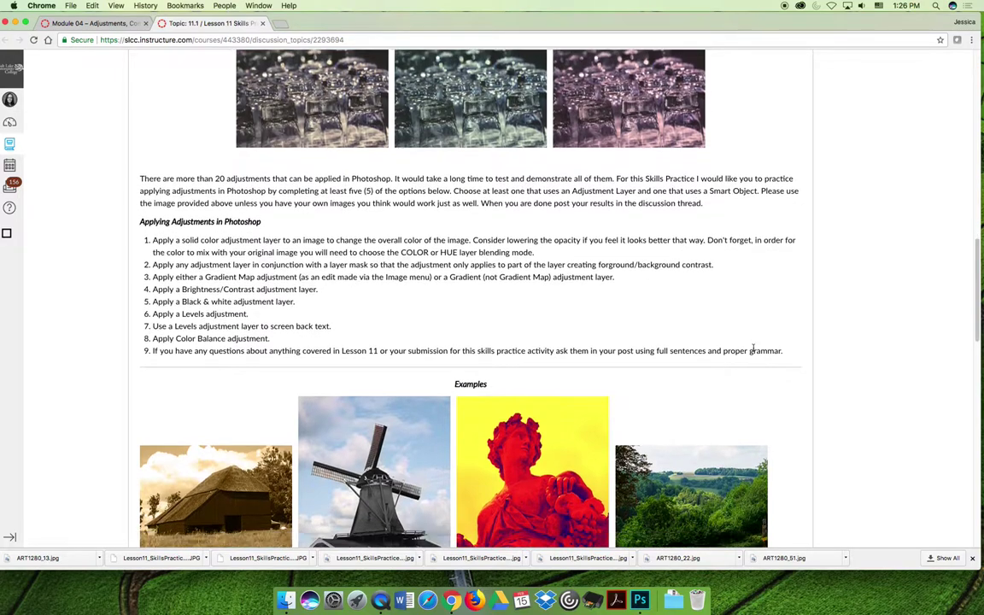
{"action": "scroll", "coordinate": [754, 350], "scroll_direction": "down", "scroll_amount": 3}
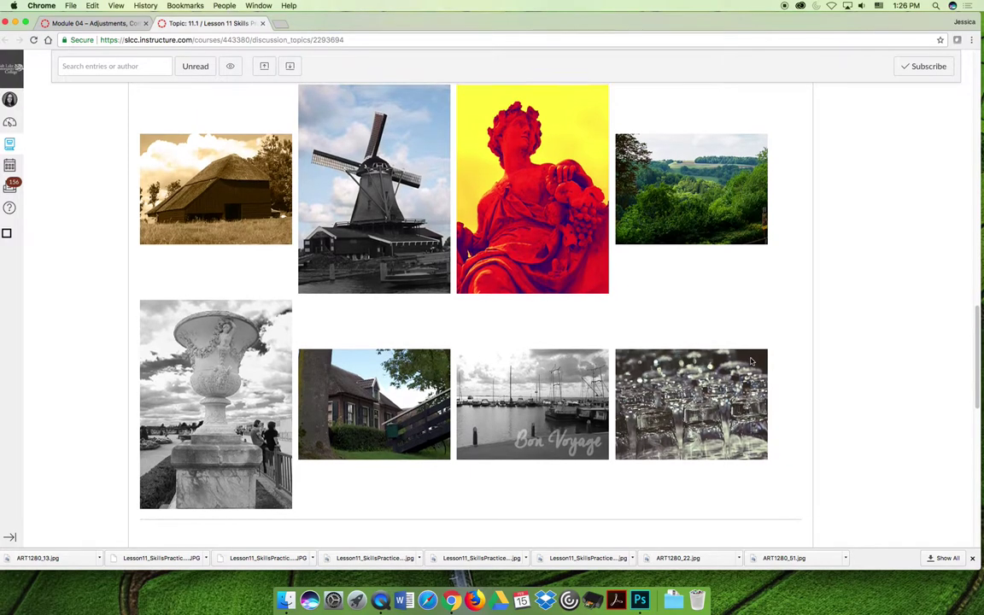
- Scroll back up to the Skills Practice Participation grid of original stock photos
{"action": "scroll", "coordinate": [751, 357], "scroll_direction": "up", "scroll_amount": 2}
{"action": "scroll", "coordinate": [751, 362], "scroll_direction": "up", "scroll_amount": 2}
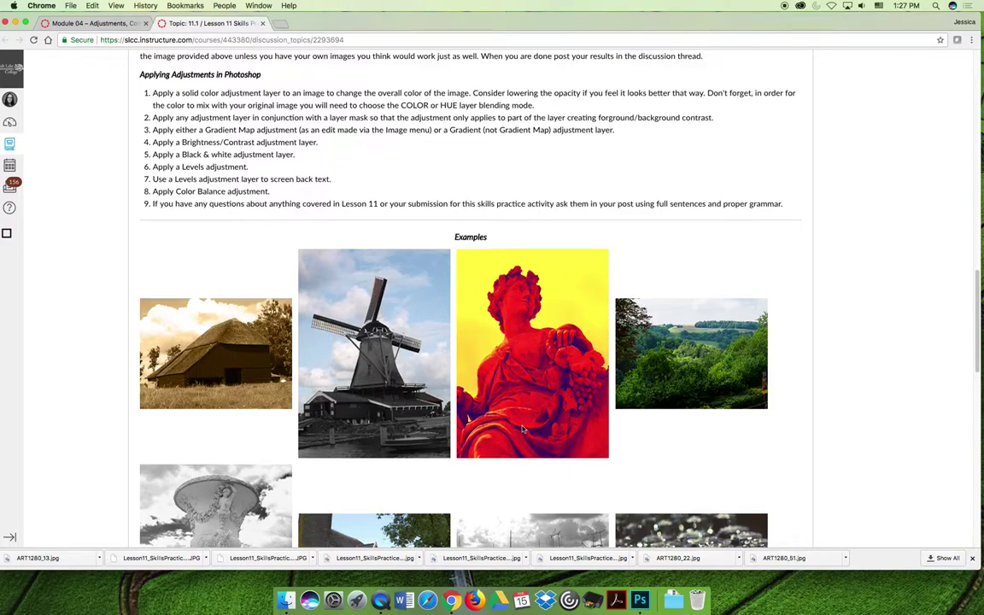
{"action": "scroll", "coordinate": [470, 386], "scroll_direction": "up", "scroll_amount": 2}
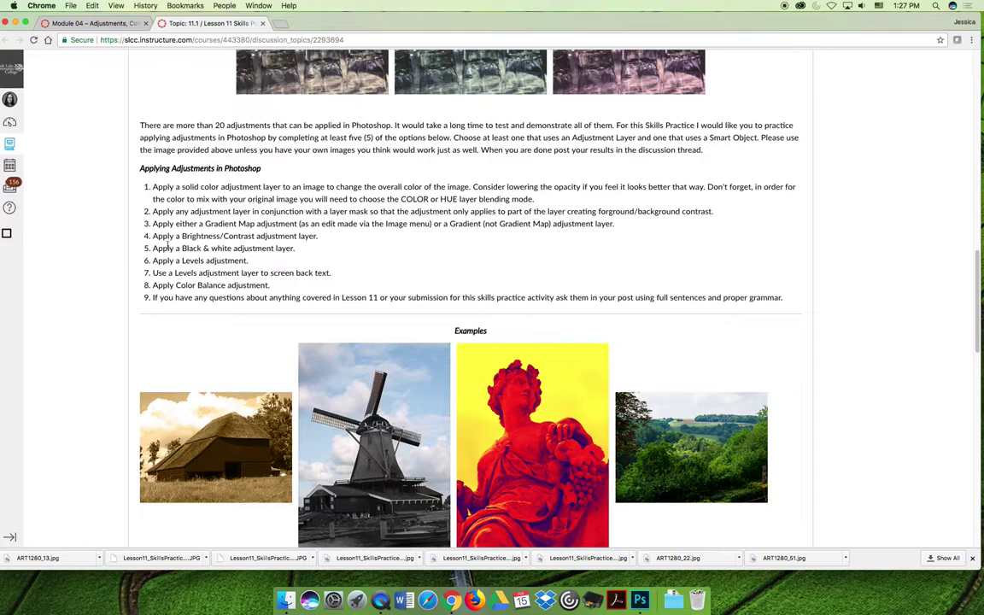
{"action": "scroll", "coordinate": [154, 256], "scroll_direction": "down", "scroll_amount": 10}
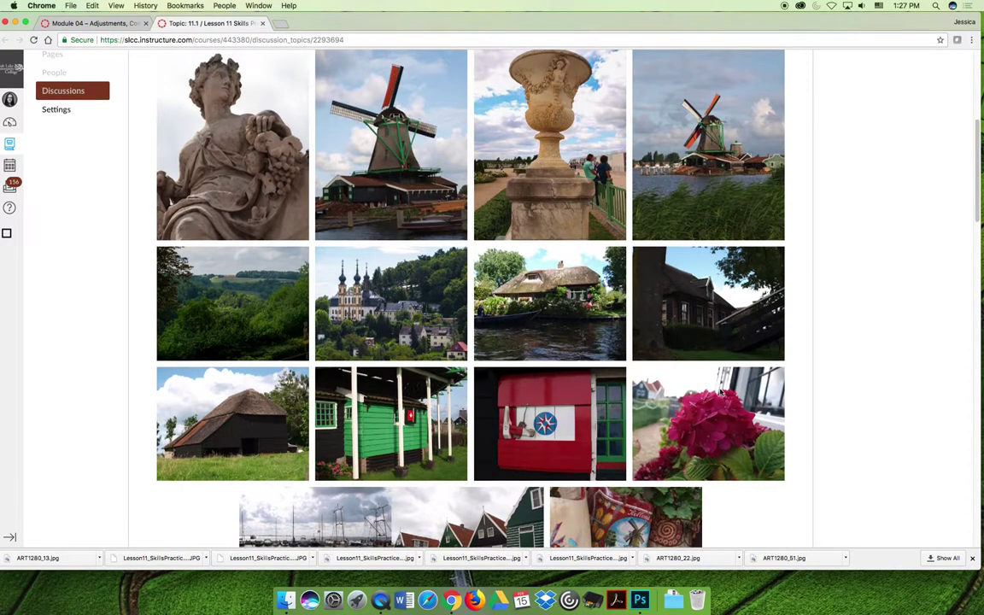
- Save the statue photo from the discussion page as Lesson11_A.jpg
{"action": "scroll", "coordinate": [718, 389], "scroll_direction": "up", "scroll_amount": 2}
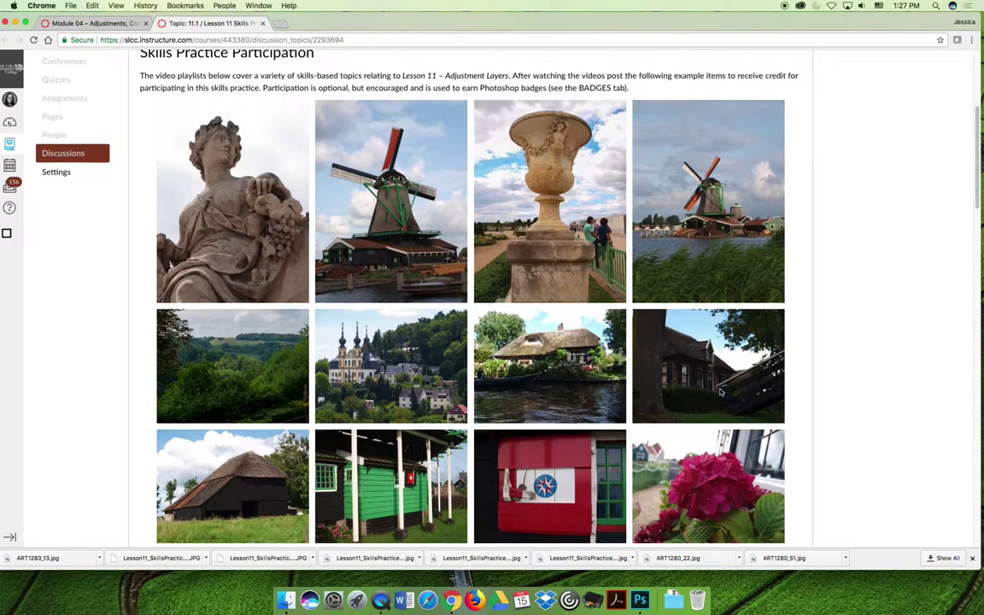
{"action": "right_click", "coordinate": [242, 184]}
{"action": "left_click", "coordinate": [273, 200]}
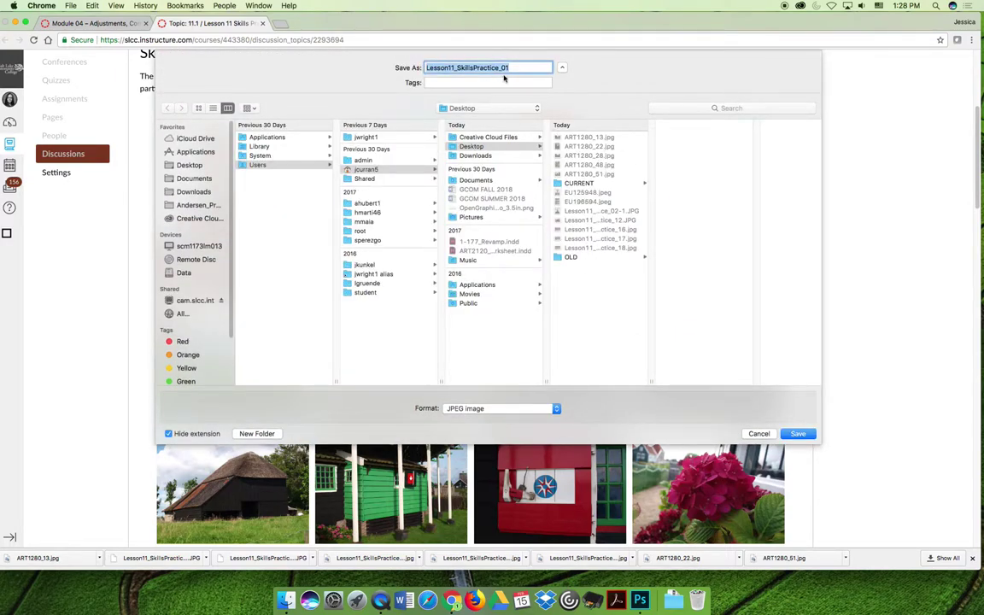
{"action": "type", "text": "Le"}
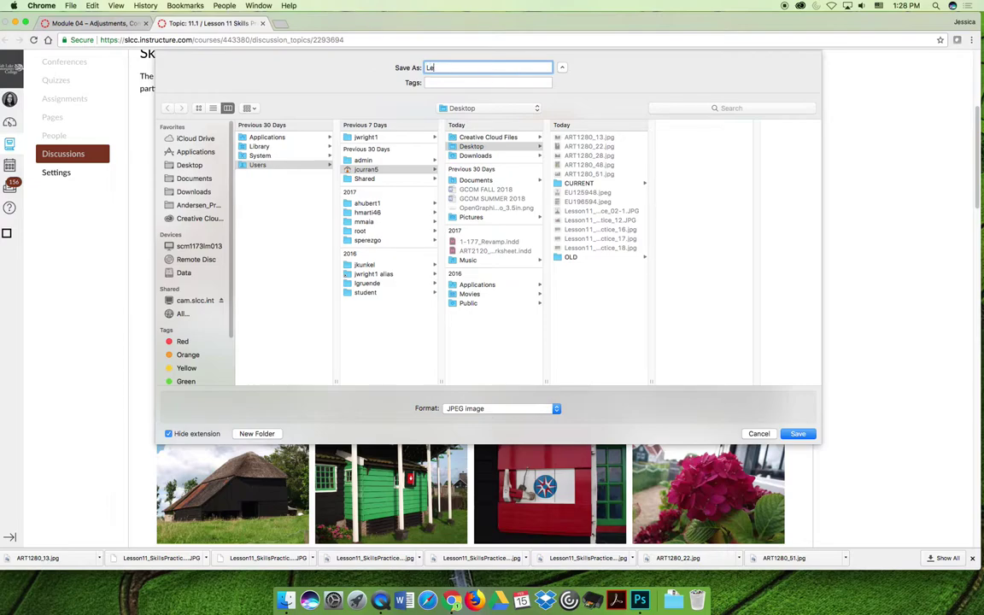
{"action": "type", "text": "ssn11_A"}
{"action": "left_click", "coordinate": [440, 68]}
{"action": "type", "text": "o"}
{"action": "left_click", "coordinate": [797, 433]}
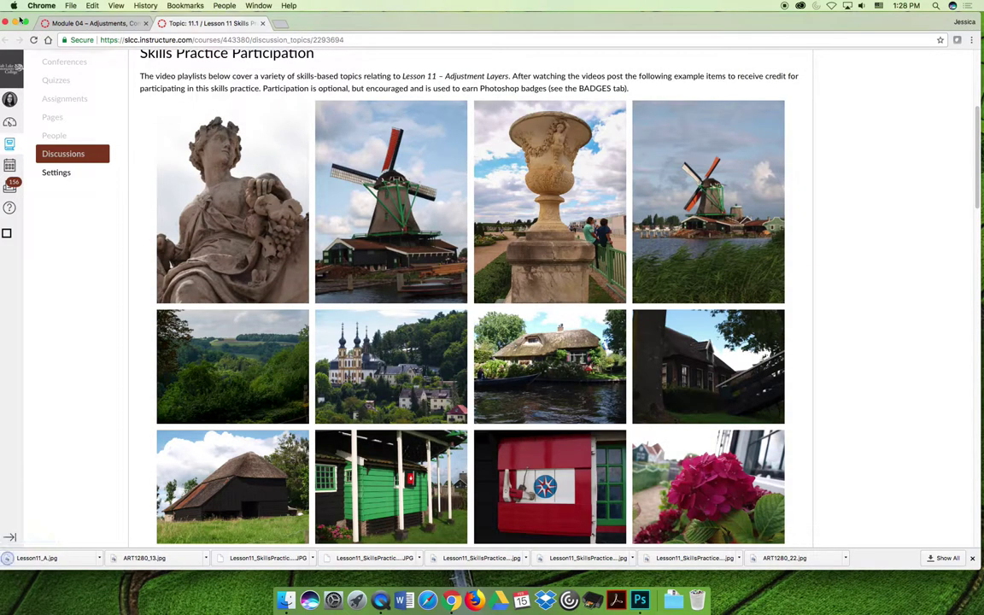
- Open Lesson11_A.jpg from the Desktop in Photoshop
{"action": "left_click", "coordinate": [17, 23]}
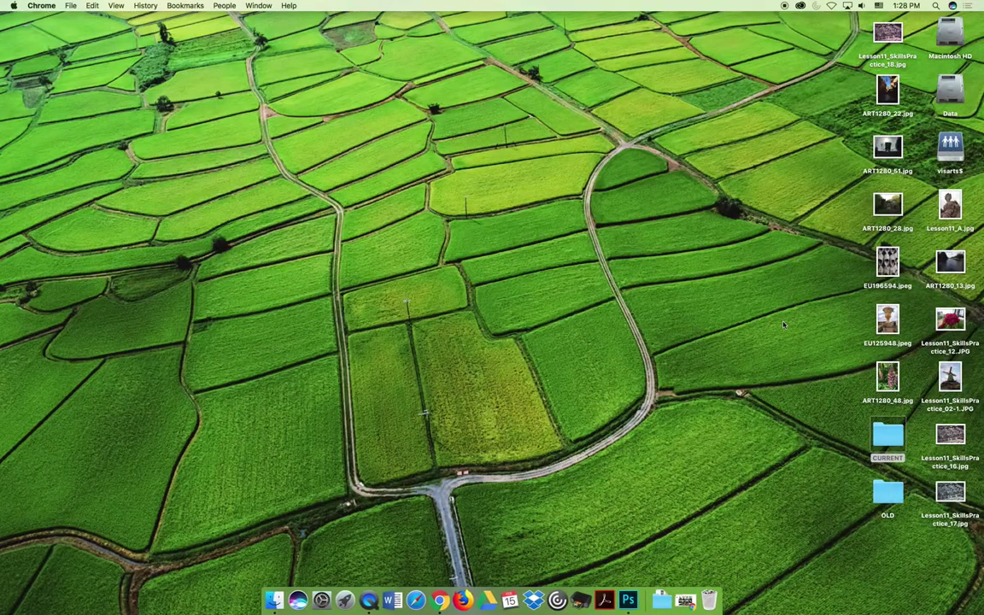
{"action": "right_click", "coordinate": [955, 203]}
{"action": "mouse_move", "coordinate": [905, 219]}
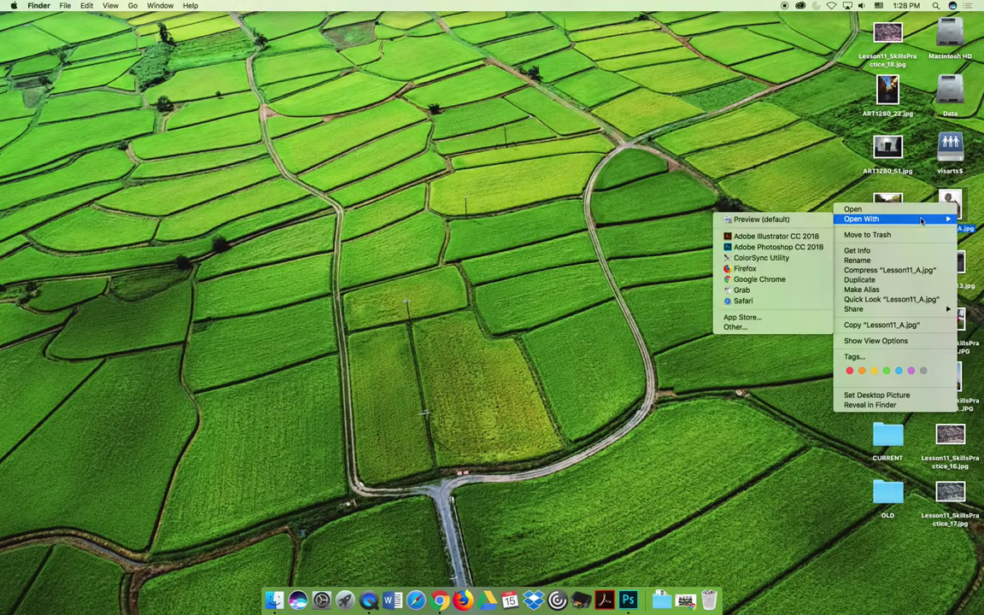
{"action": "left_click", "coordinate": [778, 249]}
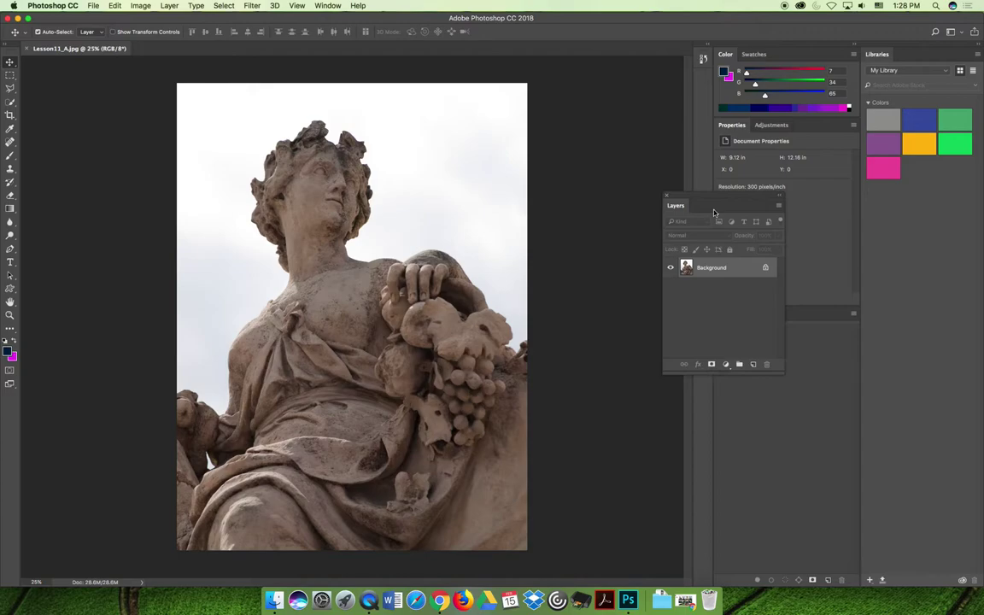
- Convert the locked Background into an editable Layer 0
{"action": "left_click_drag", "start_coordinate": [701, 192], "coordinate": [573, 176]}
{"action": "double_click", "coordinate": [570, 250]}
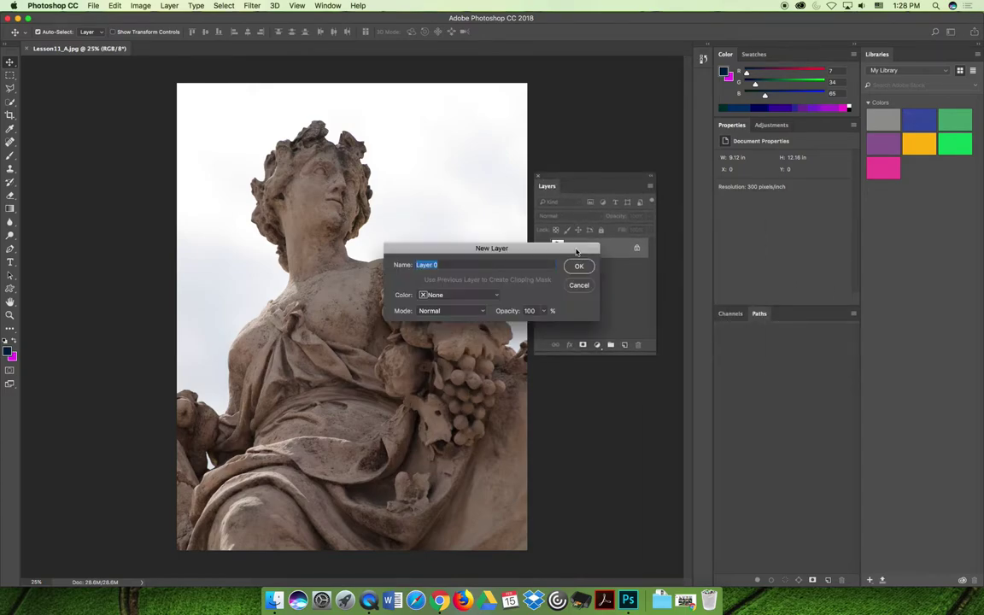
{"action": "key", "text": "Return"}
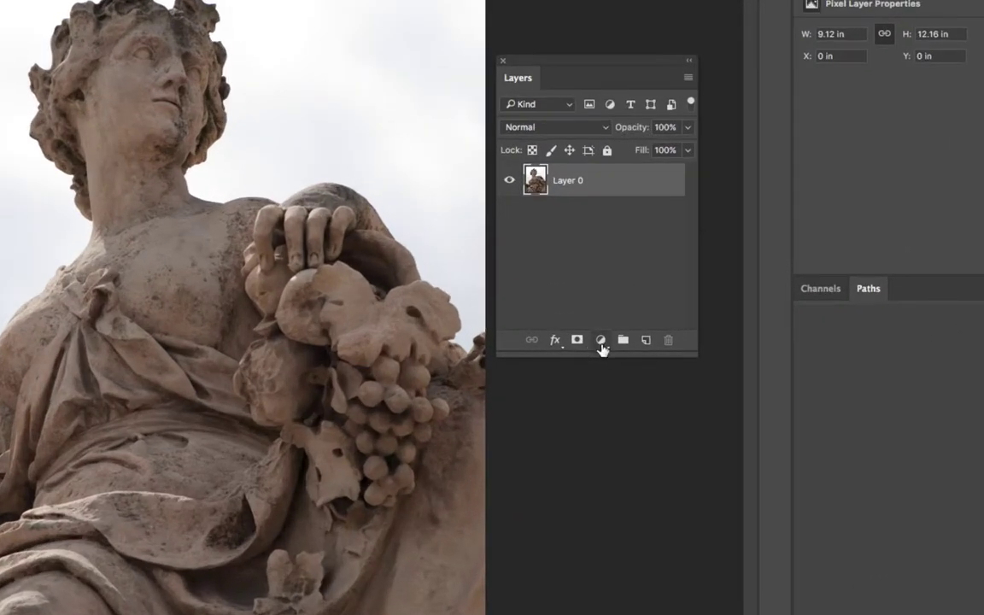
- Add a #072241 dark blue Solid Color fill layer and move it below Layer 0
{"action": "left_click", "coordinate": [602, 342]}
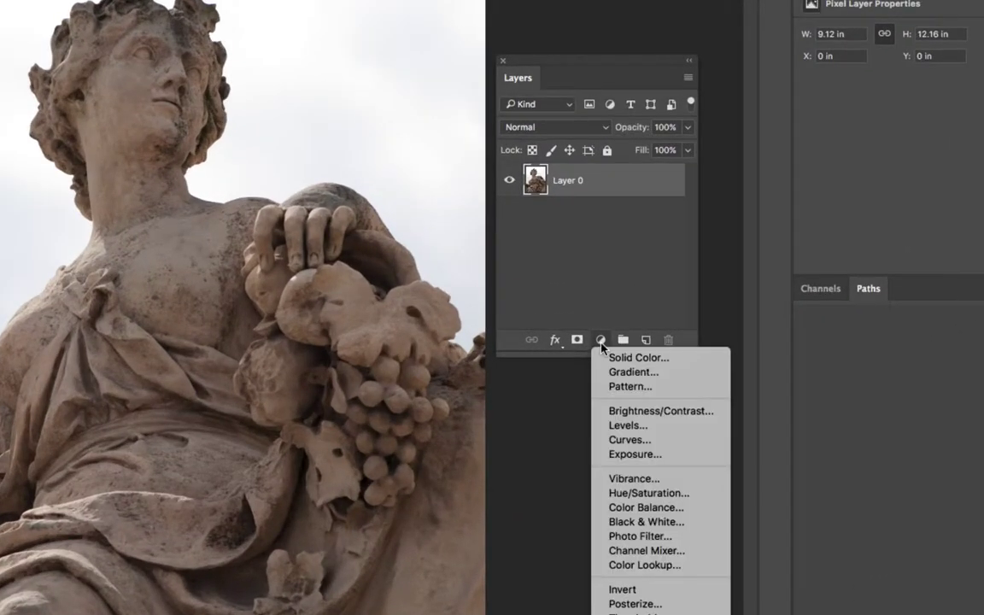
{"action": "left_click", "coordinate": [664, 358]}
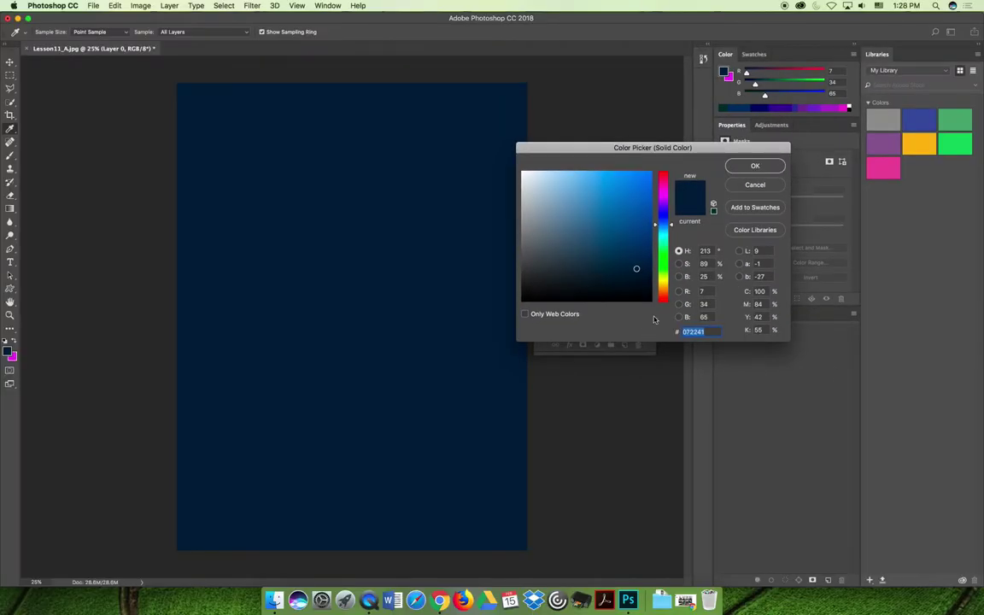
{"action": "left_click", "coordinate": [755, 166]}
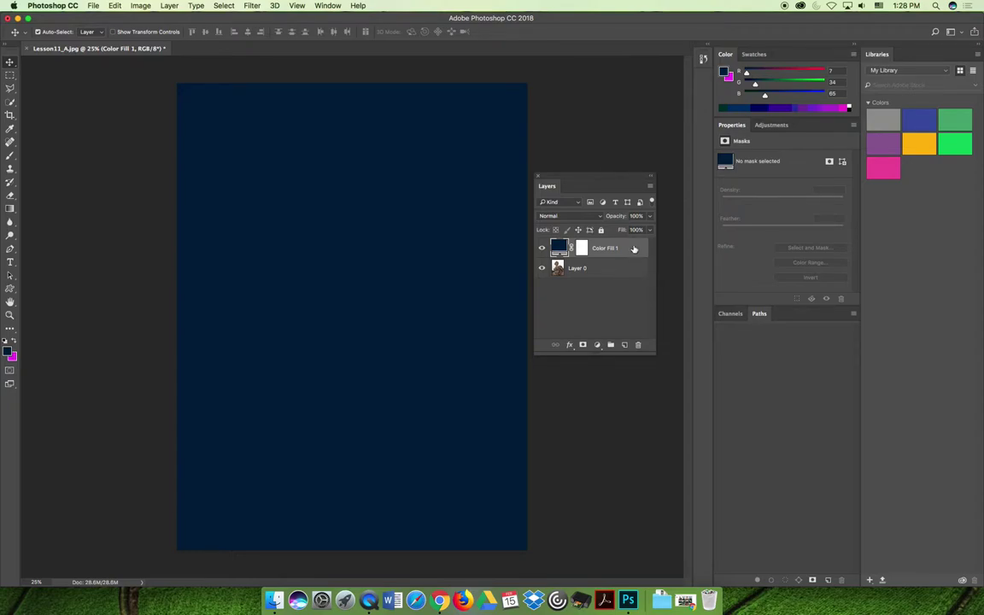
{"action": "left_click_drag", "start_coordinate": [597, 249], "coordinate": [601, 270]}
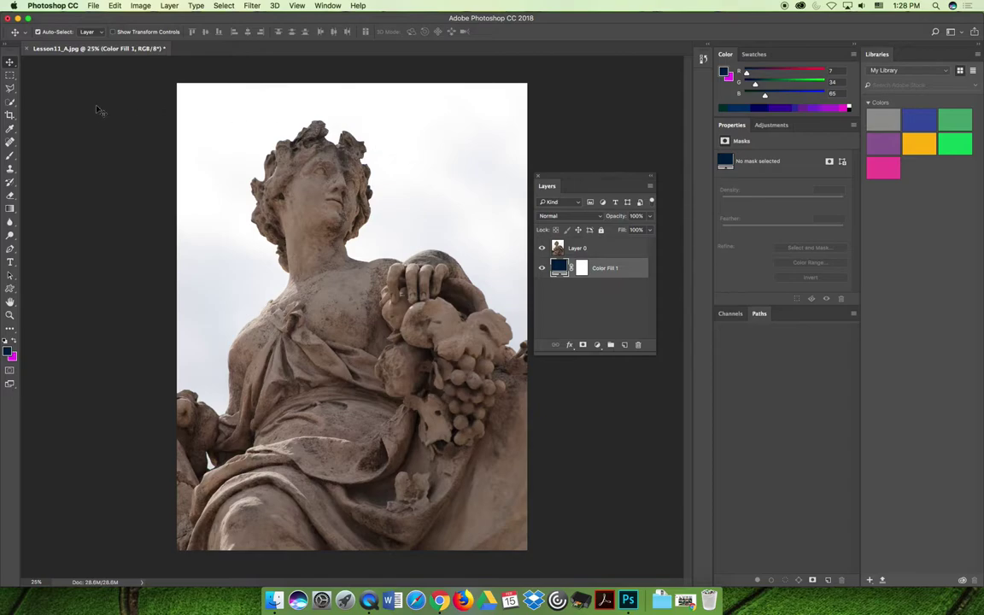
- Select the sky around the statue on Layer 0 with the Magic Wand at tolerance 32
{"action": "left_click_drag", "start_coordinate": [9, 102], "coordinate": [42, 106]}
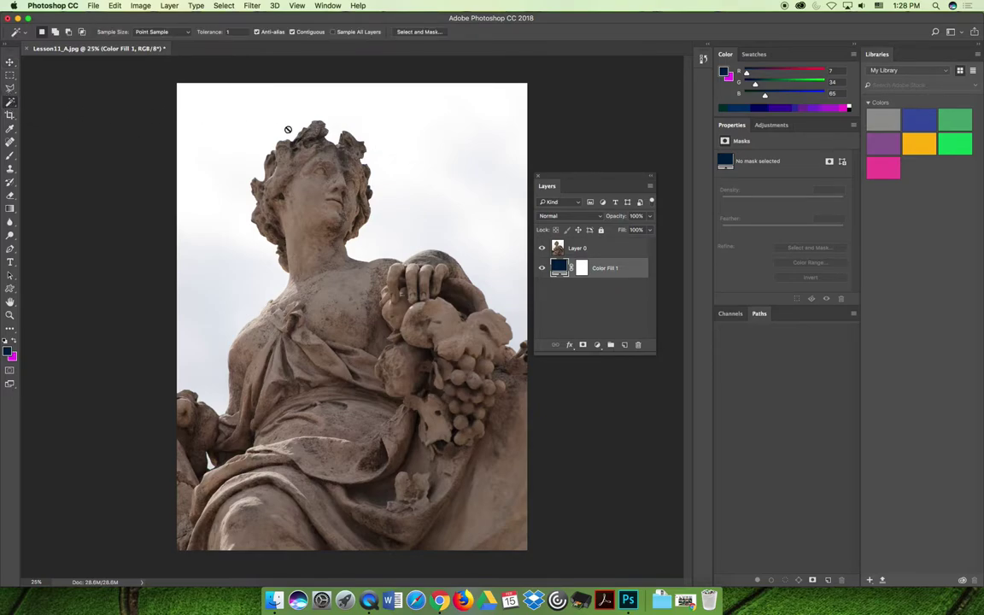
{"action": "left_click", "coordinate": [573, 248]}
{"action": "left_click", "coordinate": [461, 151]}
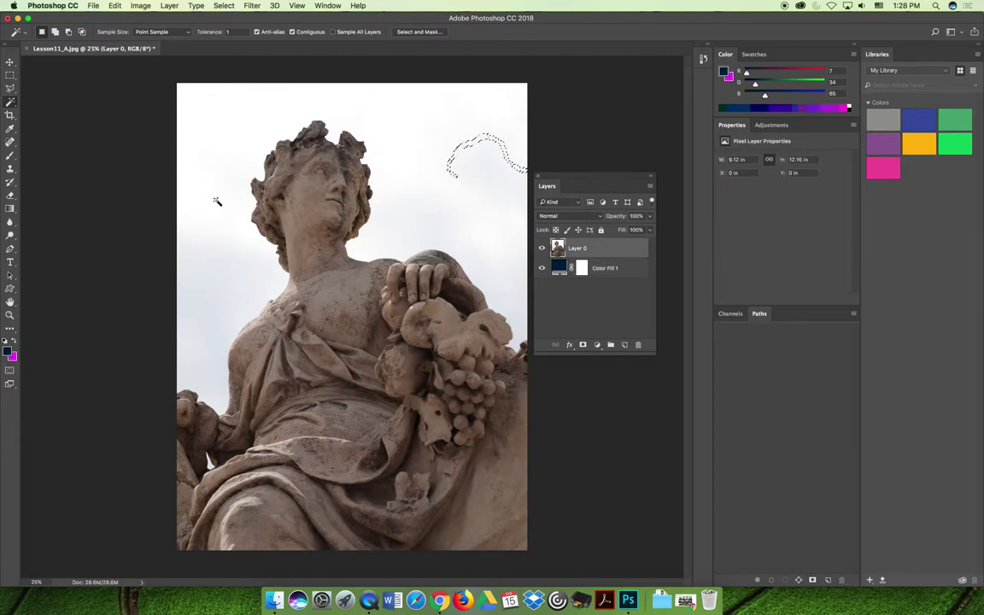
{"action": "left_click", "coordinate": [202, 32]}
{"action": "type", "text": "32"}
{"action": "left_click", "coordinate": [412, 123]}
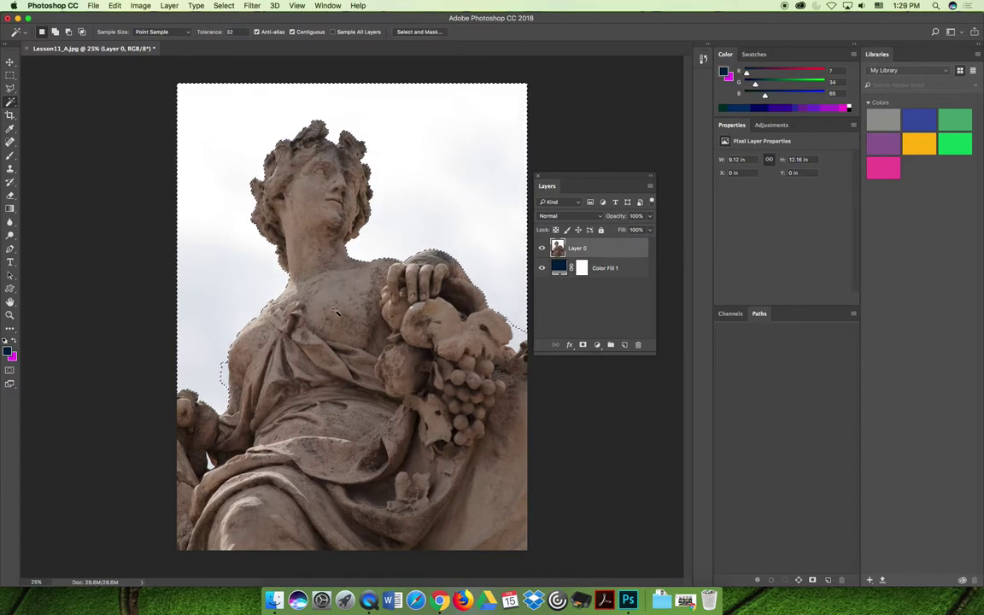
- Add the leftover sky patch beside the statue's left shoulder to the selection
{"action": "key", "text": "shift"}
{"action": "left_click", "coordinate": [226, 368], "text": "shift"}
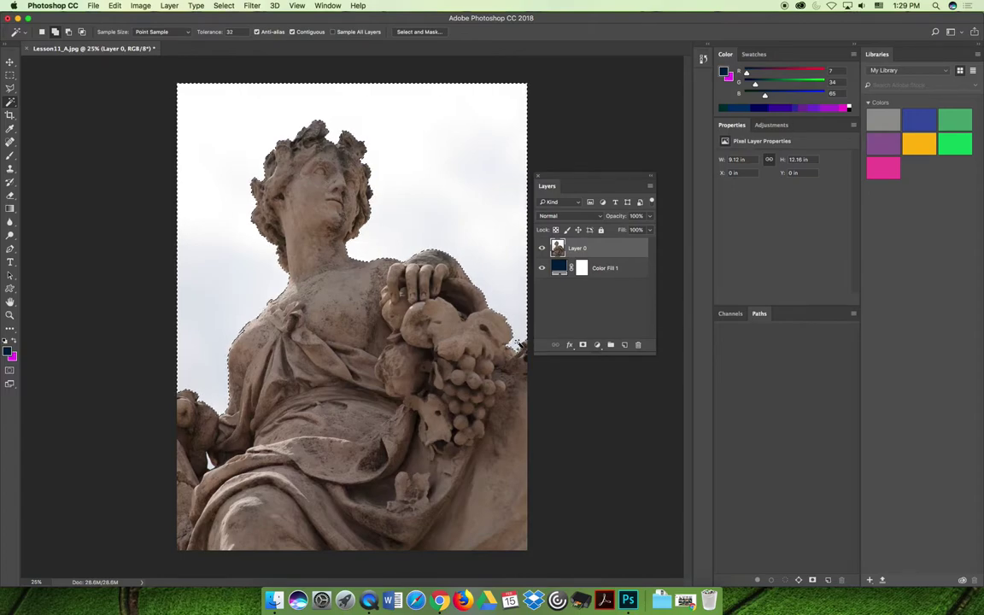
{"action": "key", "text": "shift"}
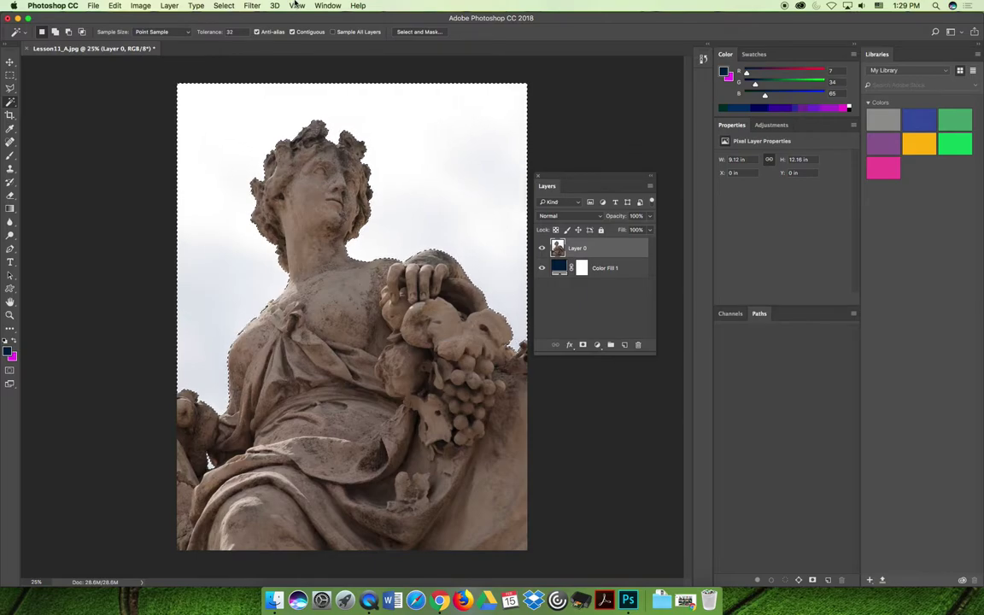
- Invert the sky selection onto the statue and apply a 3-pixel feather
{"action": "left_click", "coordinate": [224, 5]}
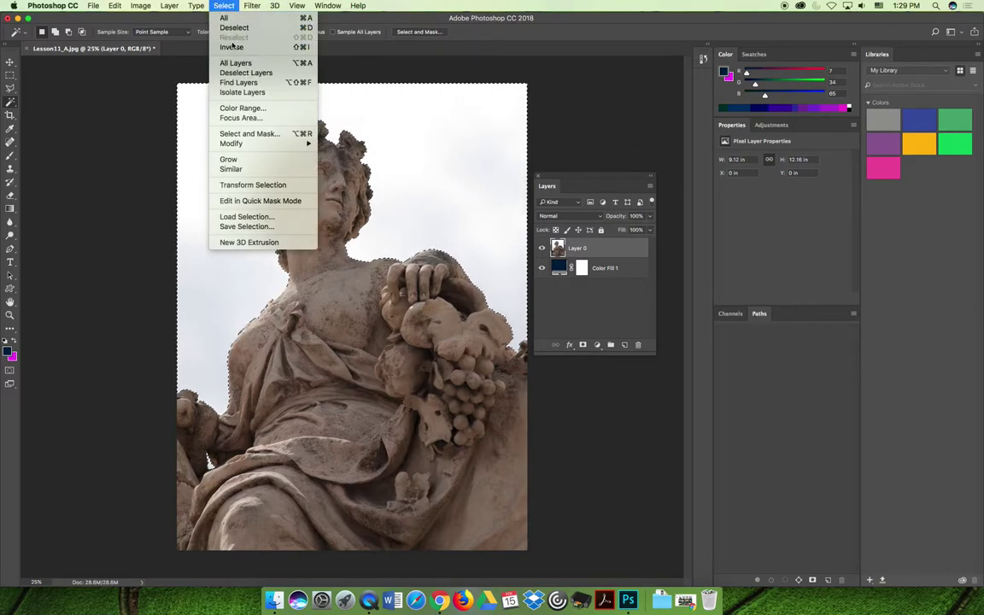
{"action": "left_click", "coordinate": [233, 47]}
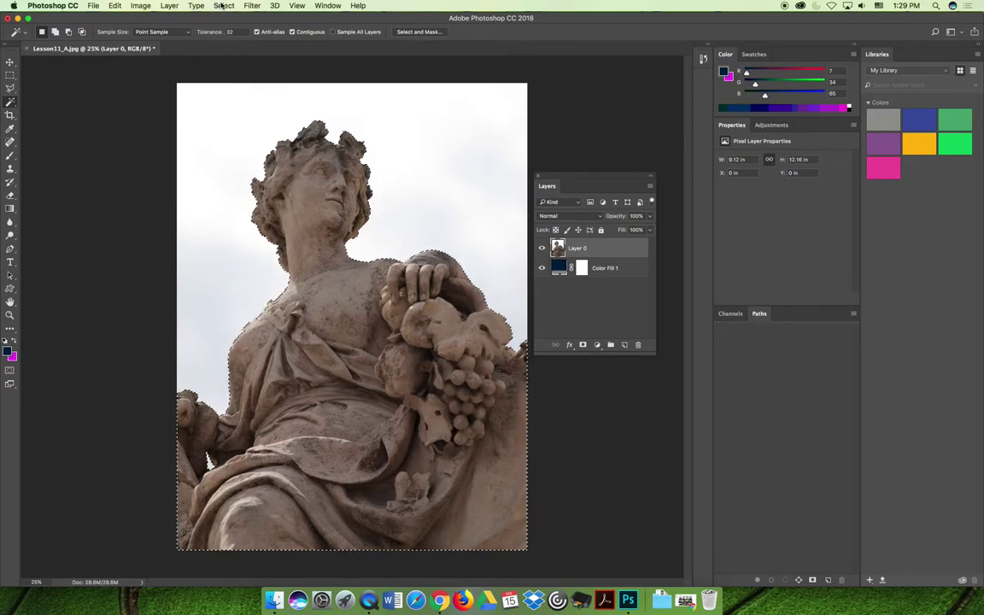
{"action": "left_click", "coordinate": [223, 6]}
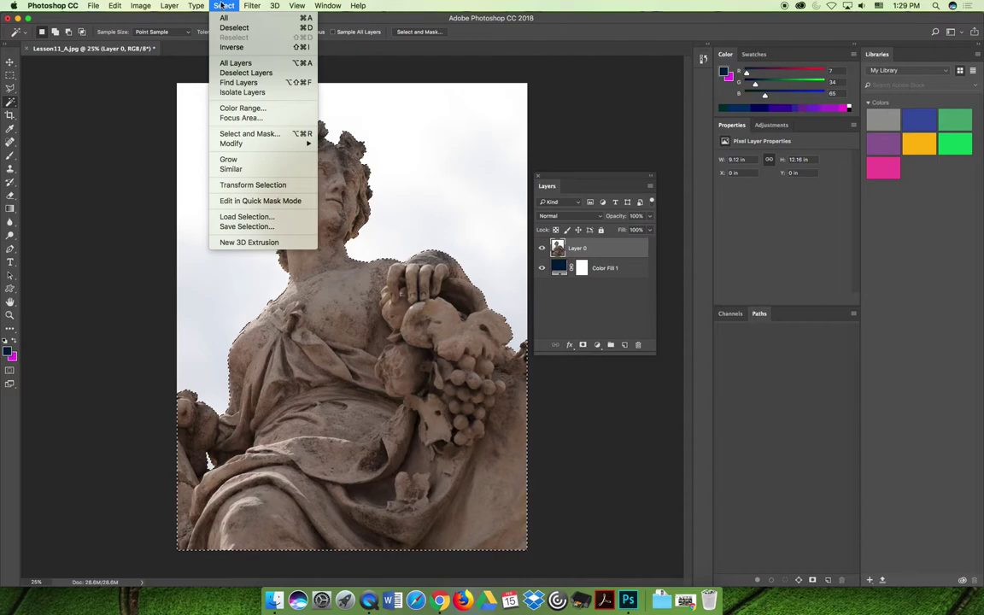
{"action": "mouse_move", "coordinate": [297, 145]}
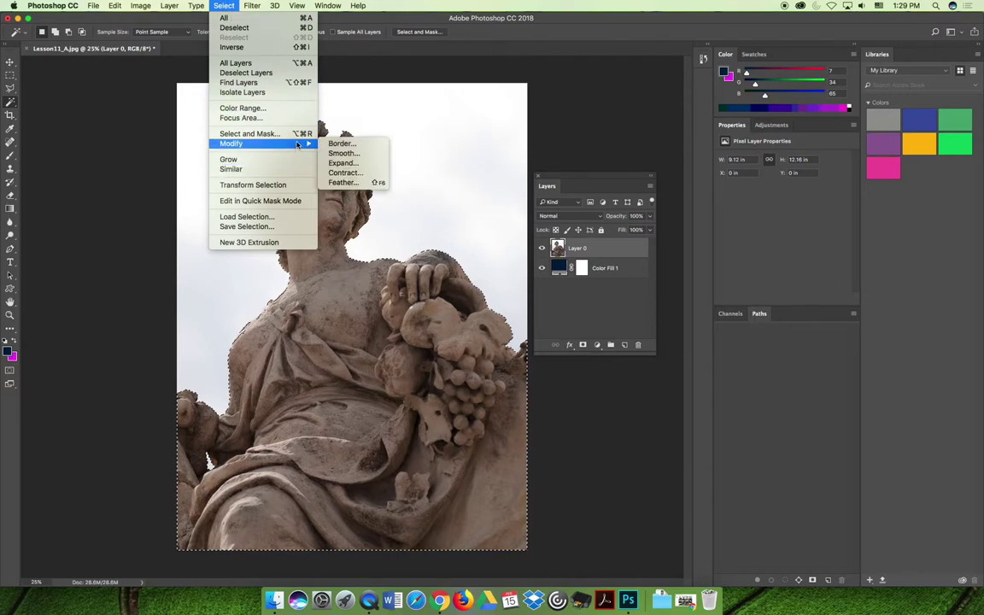
{"action": "left_click", "coordinate": [361, 181]}
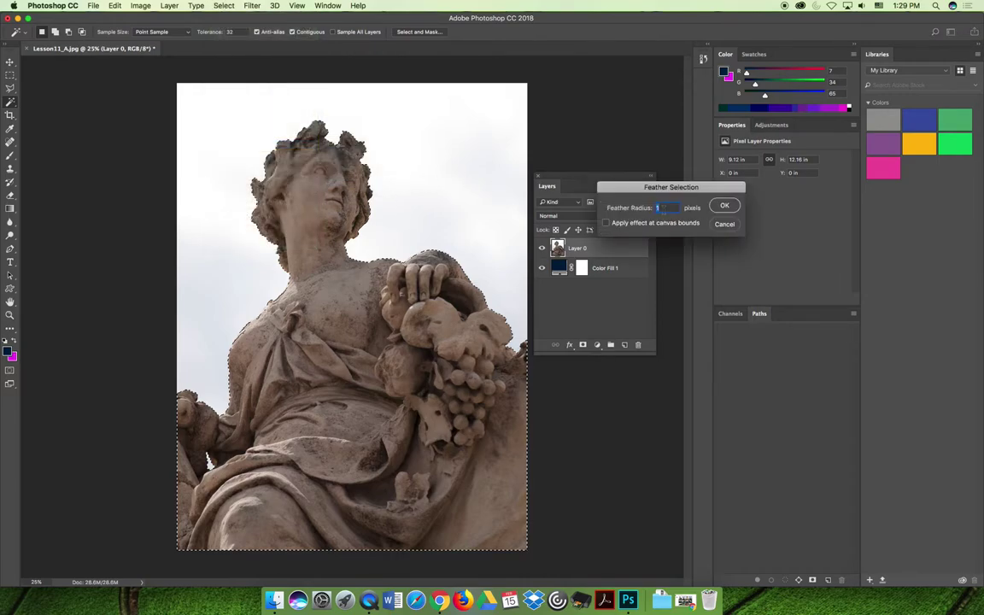
{"action": "type", "text": "3"}
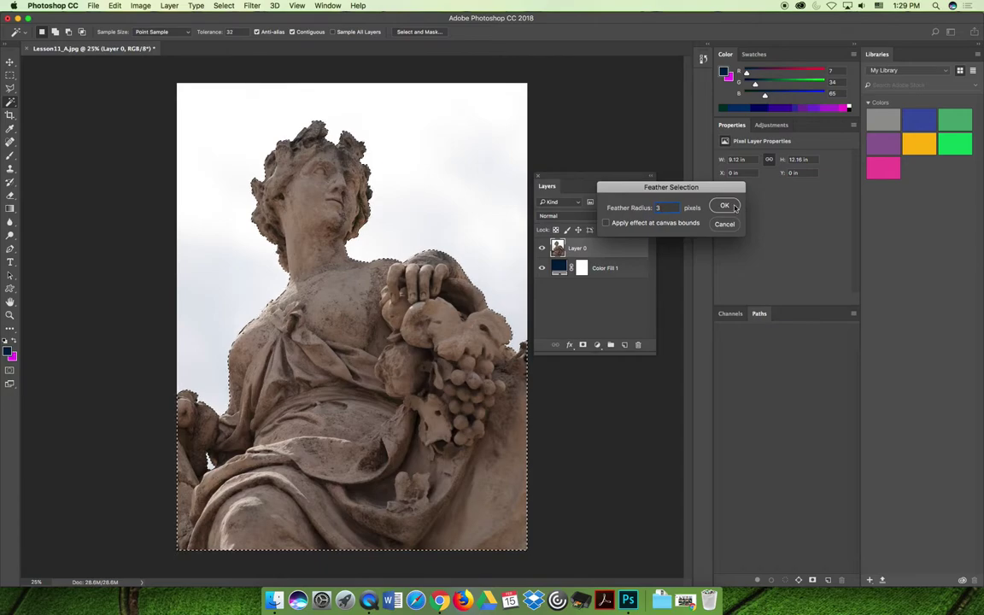
{"action": "left_click", "coordinate": [724, 207]}
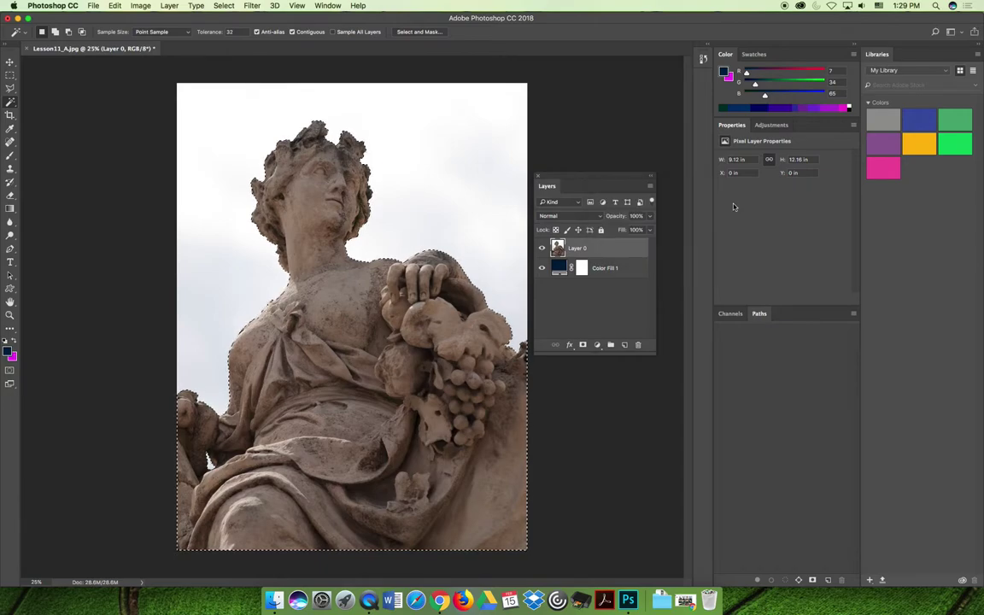
- Mask Layer 0 to the statue selection and change Color Fill 1 to green #28cc85
{"action": "left_click", "coordinate": [583, 345]}
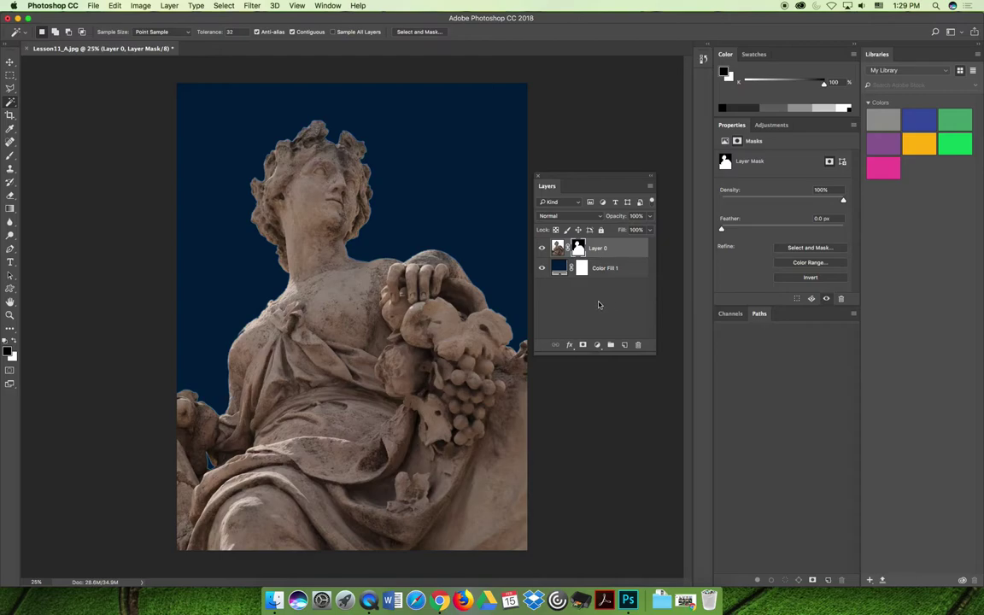
{"action": "left_click", "coordinate": [566, 270]}
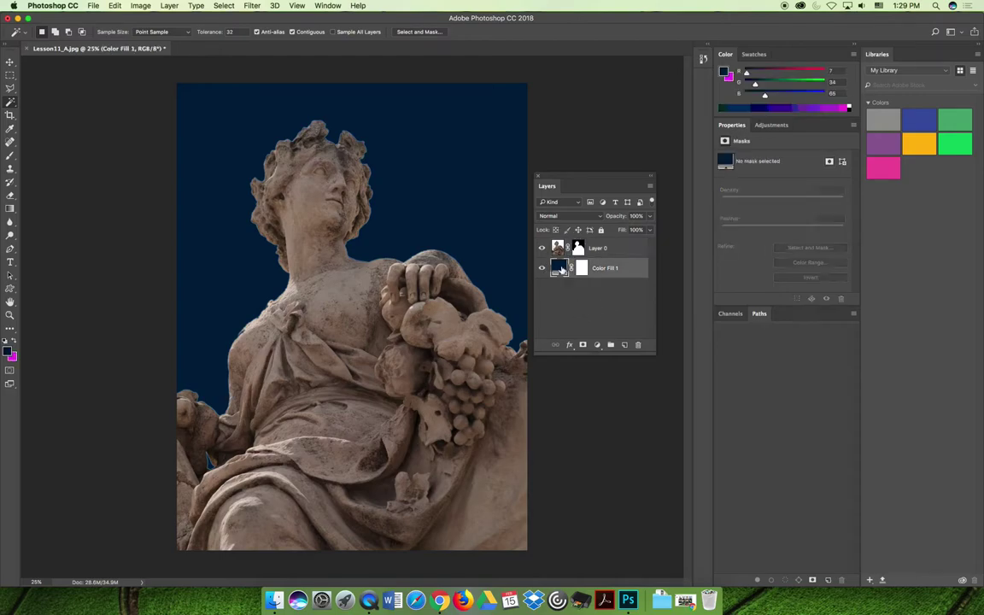
{"action": "double_click", "coordinate": [560, 269]}
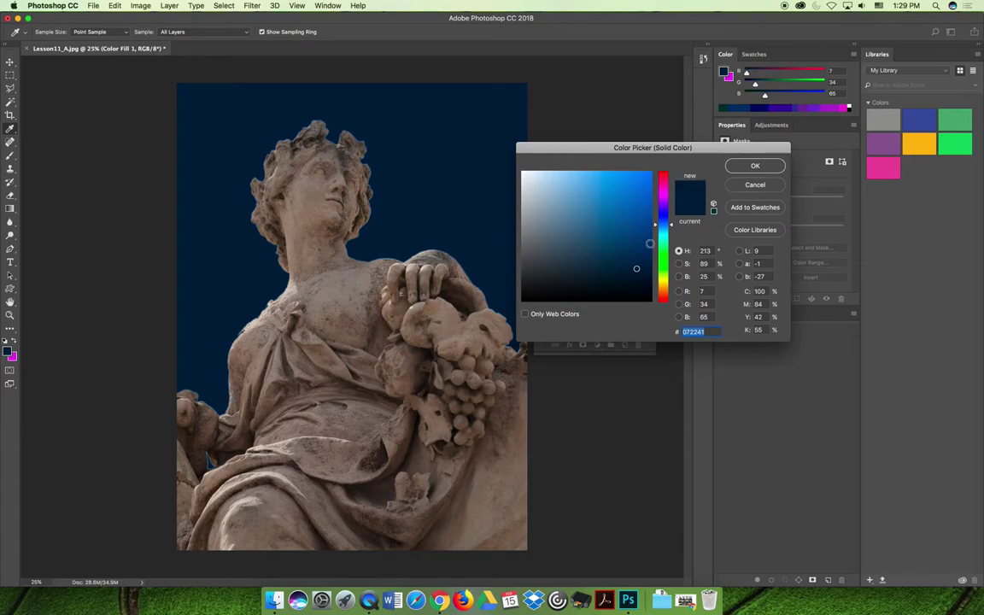
{"action": "mouse_move", "coordinate": [585, 219]}
{"action": "left_mouse_down"}
{"action": "mouse_move", "coordinate": [628, 228]}
{"action": "mouse_move", "coordinate": [626, 197]}
{"action": "mouse_move", "coordinate": [665, 247]}
{"action": "left_mouse_up"}
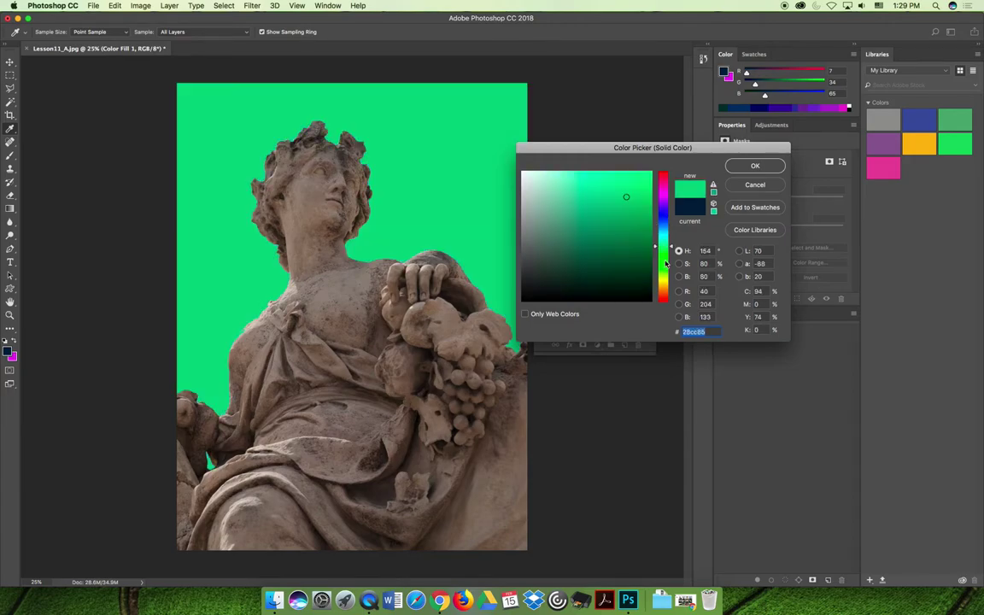
{"action": "key", "text": "Return"}
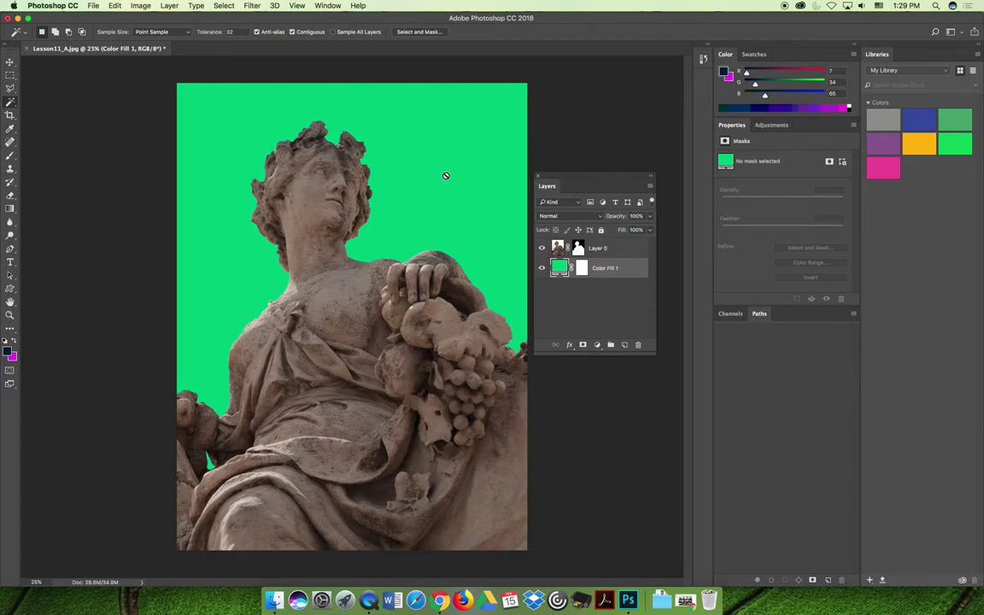
- Undo back past the green fill change and the Layer 0 mask, then deselect with Cmd+D
{"action": "left_click", "coordinate": [113, 5]}
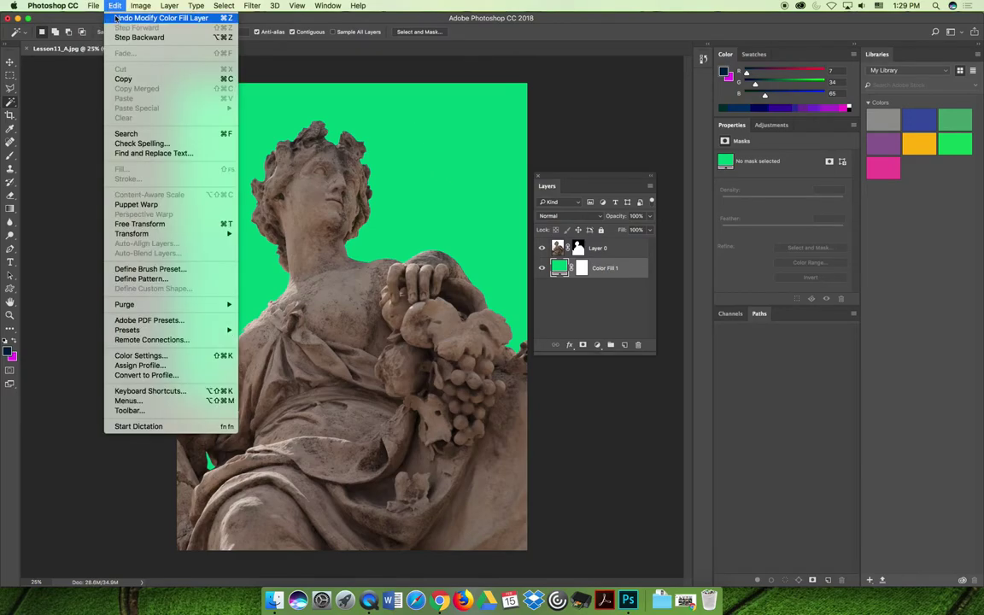
{"action": "left_click", "coordinate": [113, 5]}
{"action": "left_click", "coordinate": [114, 5]}
{"action": "left_click", "coordinate": [120, 35]}
{"action": "left_click", "coordinate": [113, 6]}
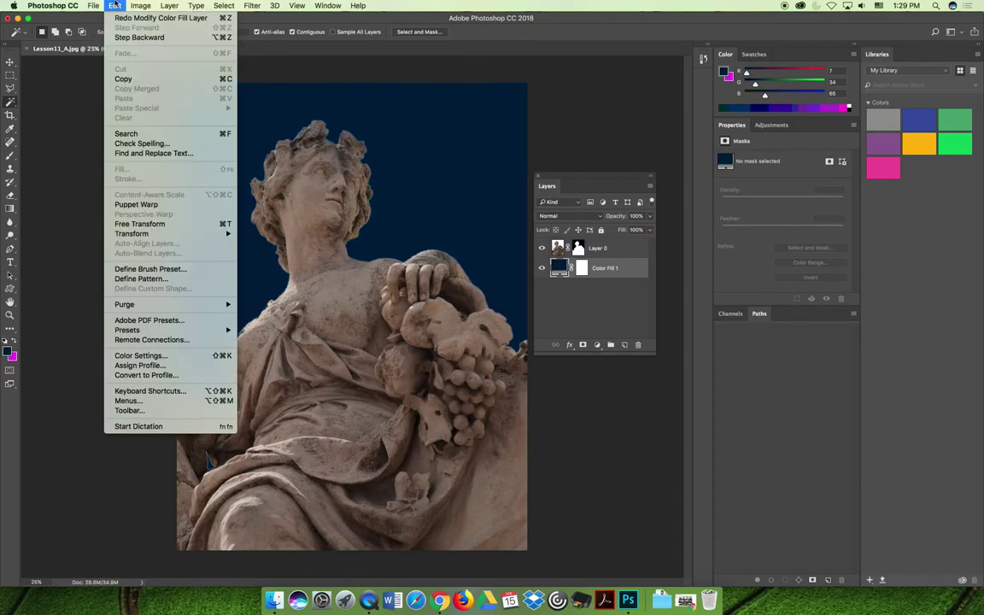
{"action": "left_click", "coordinate": [113, 5]}
{"action": "left_click", "coordinate": [113, 5]}
{"action": "left_click", "coordinate": [119, 37]}
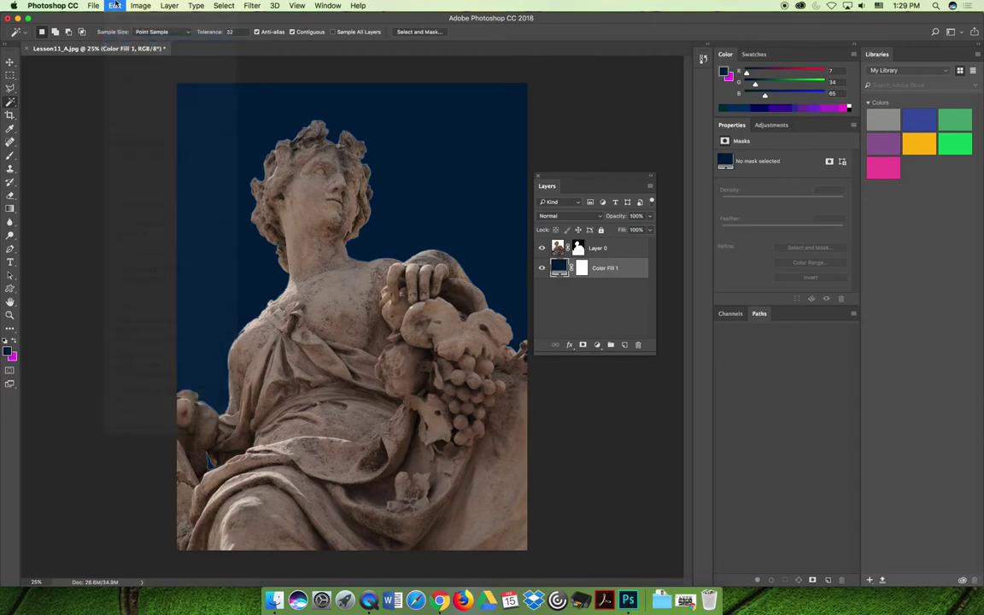
{"action": "left_click", "coordinate": [114, 5]}
{"action": "left_click", "coordinate": [114, 5]}
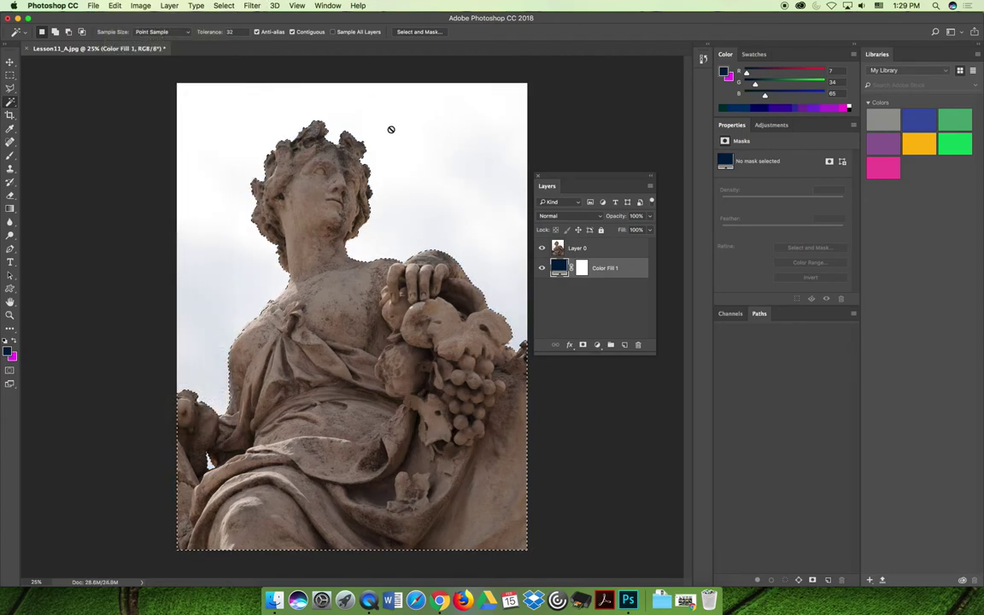
{"action": "key", "text": "super+d"}
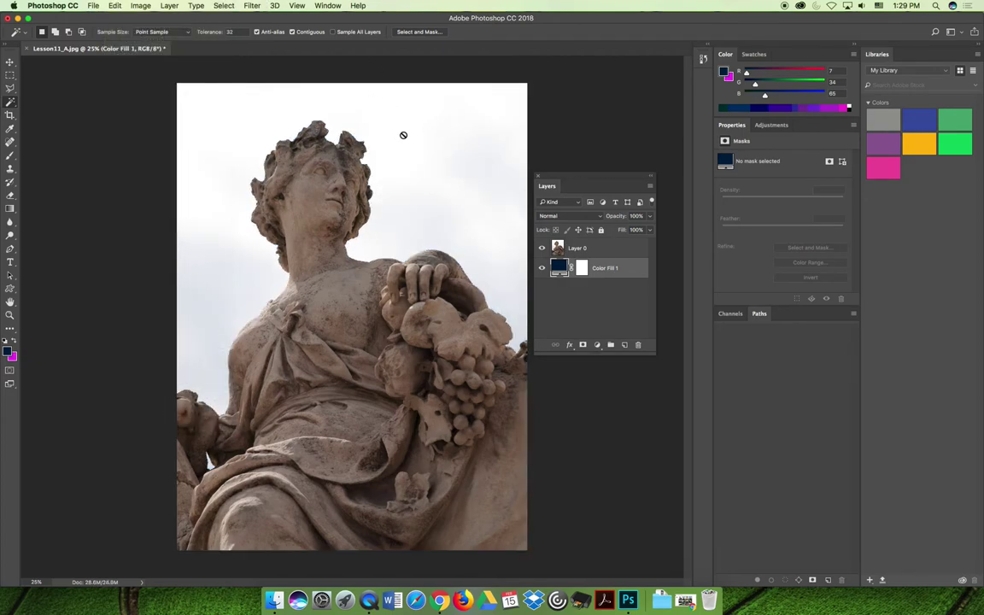
- Move Color Fill 1 above Layer 0 in Color blend mode with reduced Fill, then hide it
{"action": "left_click_drag", "start_coordinate": [606, 268], "coordinate": [560, 248]}
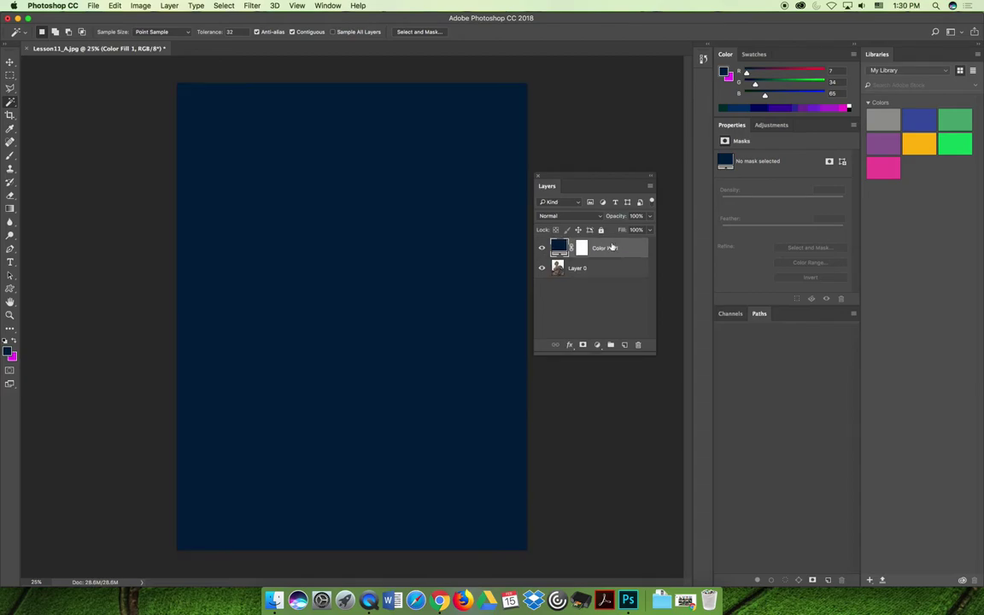
{"action": "left_click", "coordinate": [568, 215]}
{"action": "left_click", "coordinate": [572, 441]}
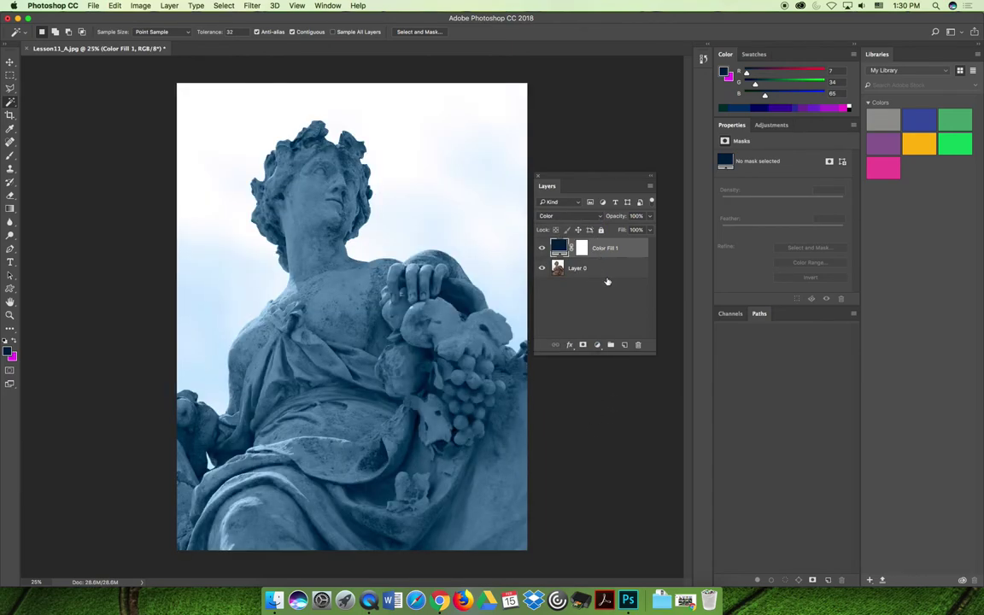
{"action": "left_click_drag", "start_coordinate": [649, 229], "coordinate": [627, 245]}
{"action": "left_click", "coordinate": [591, 333]}
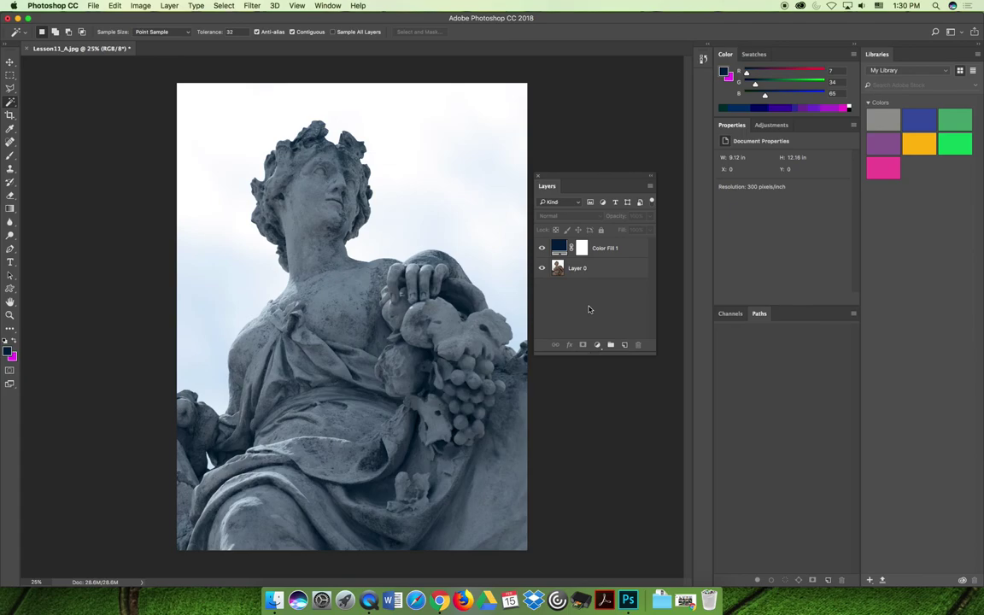
{"action": "left_click", "coordinate": [541, 249]}
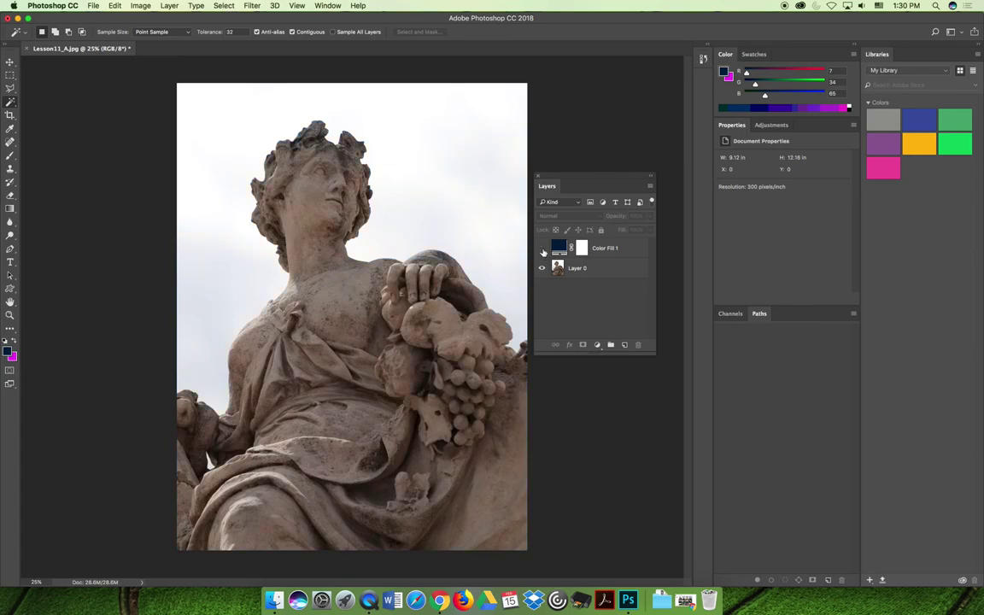